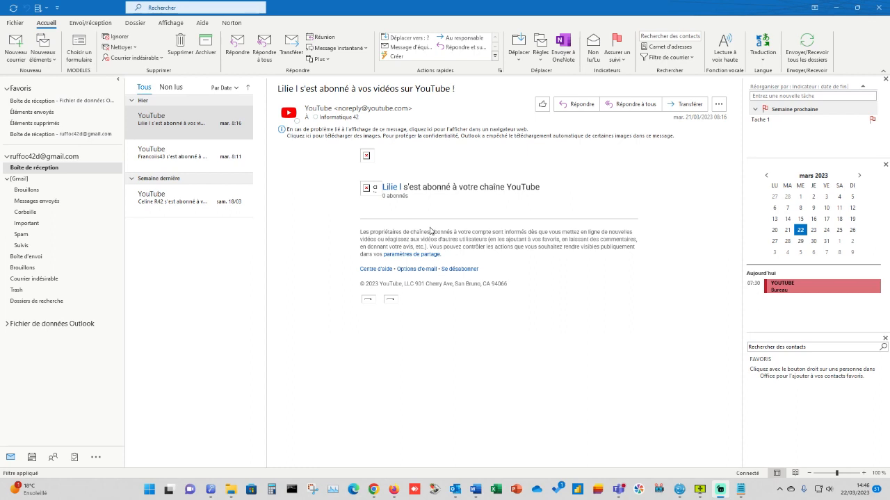
left_click(56, 136)
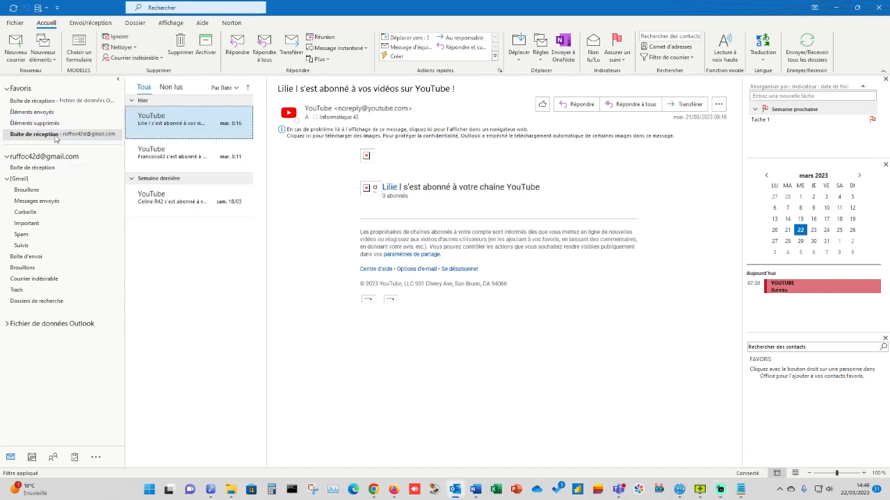
left_click(61, 136)
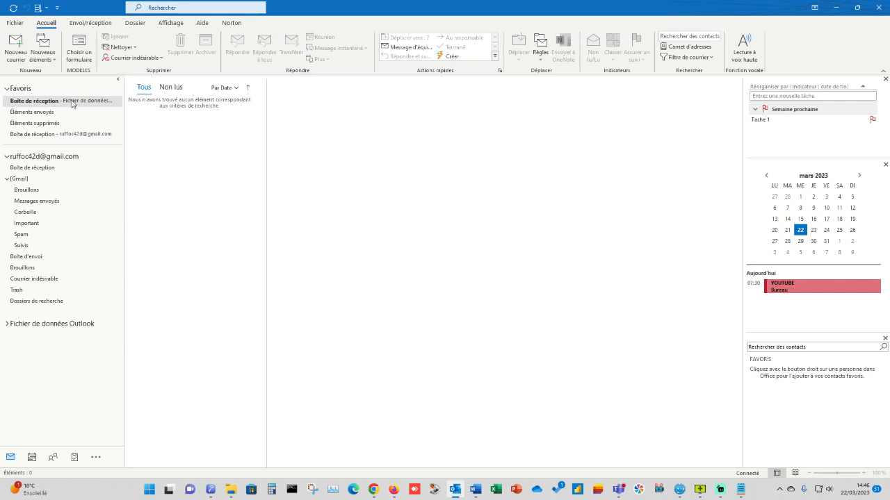
left_click(53, 160)
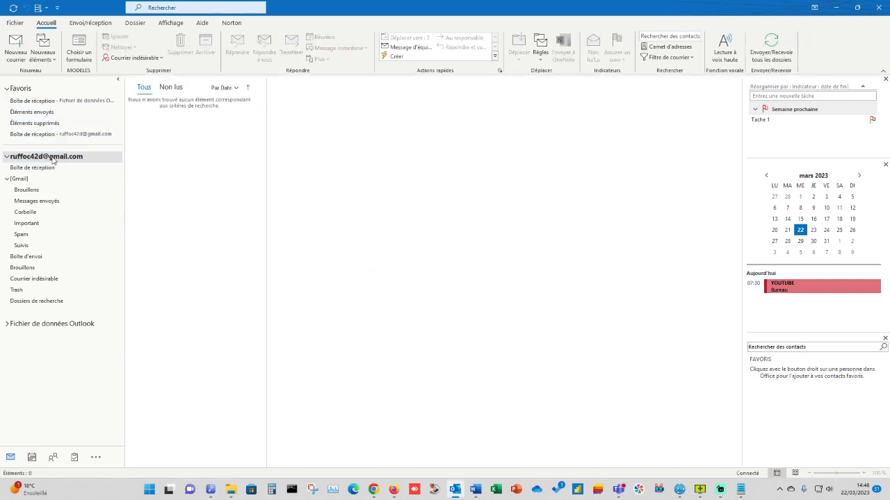
Step: Rename the colour category "Catégorie violette" as MISSION 3 from the category list of the calendar's YOUTUBE appointment on Wednesday 22 March
left_click(35, 459)
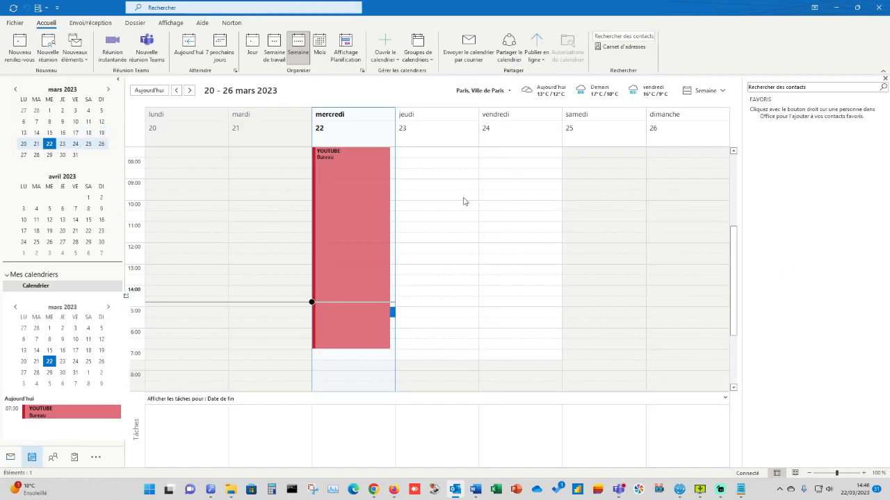
mouse_move(342, 181)
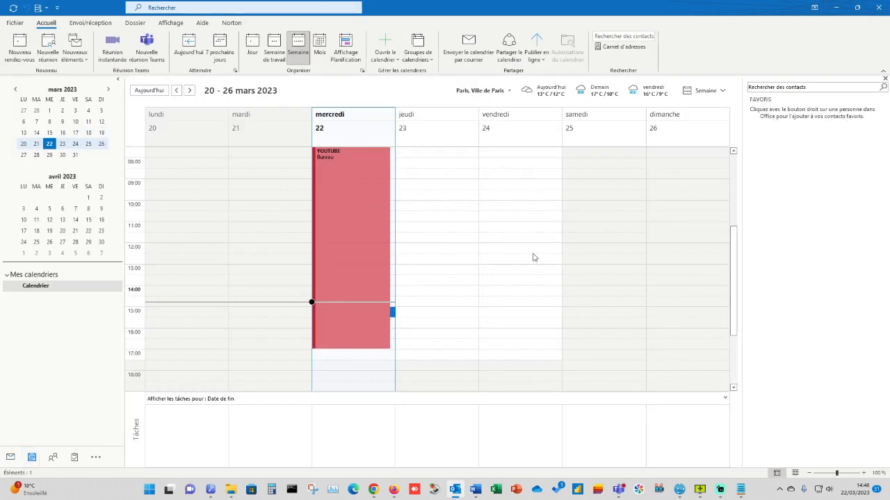
right_click(347, 181)
mouse_move(374, 258)
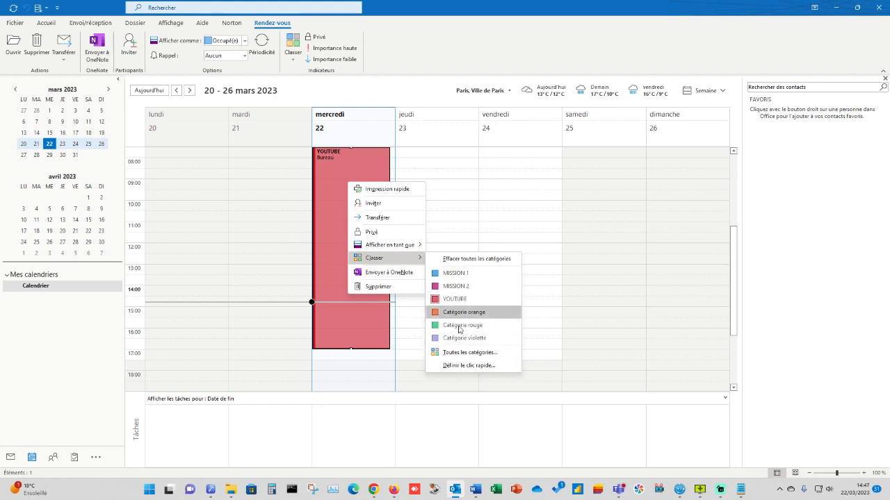
left_click(459, 356)
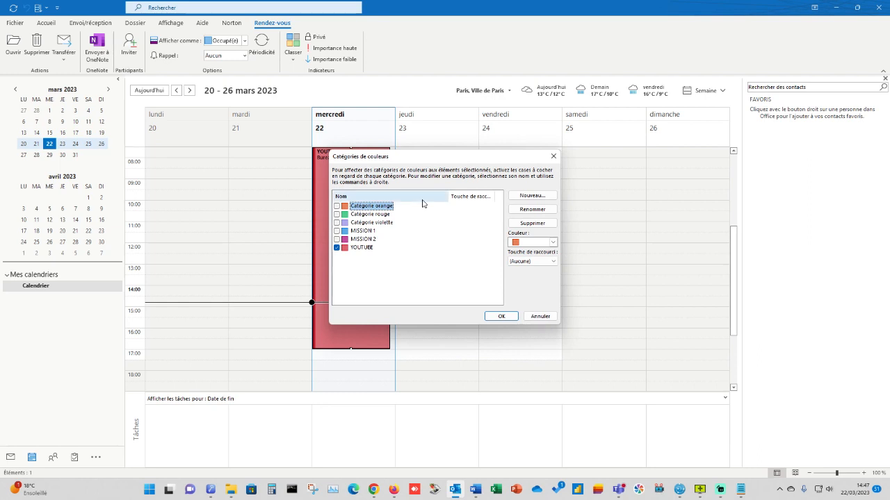
left_click(365, 249)
left_click(369, 240)
left_click(369, 232)
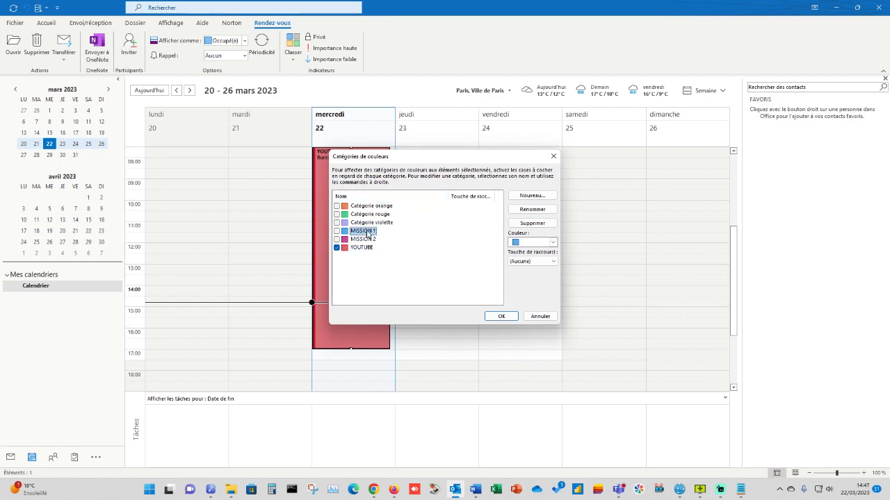
left_click(369, 222)
left_click(532, 209)
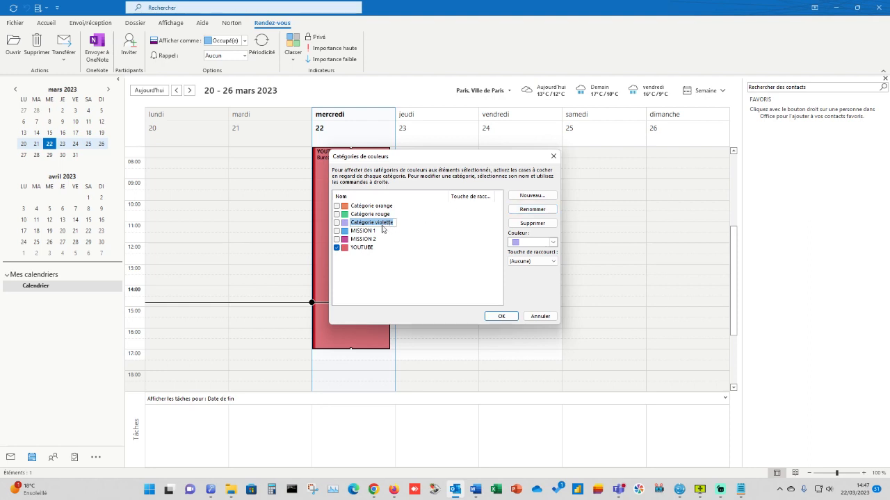
type("MISSION 3")
key("Return")
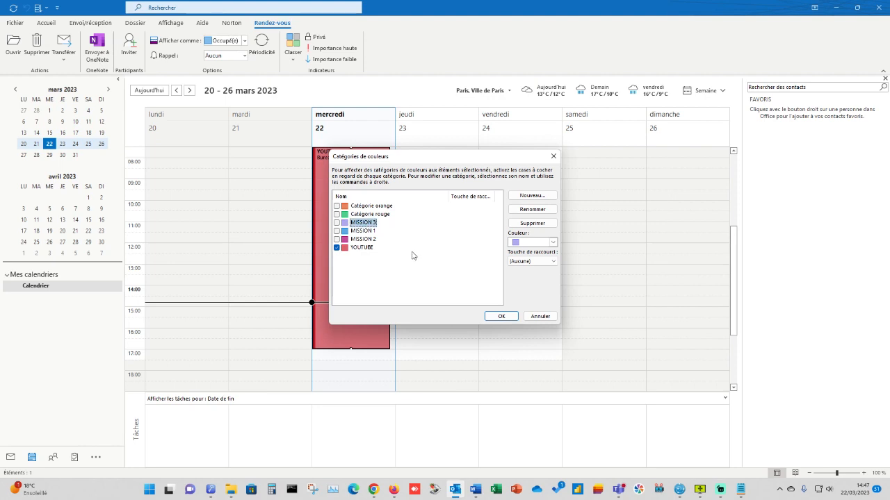
Step: Save the category changes with YOUTUBE removed from the Wednesday 22 March appointment, and reassign the YOUTUBE category to it
left_click(337, 249)
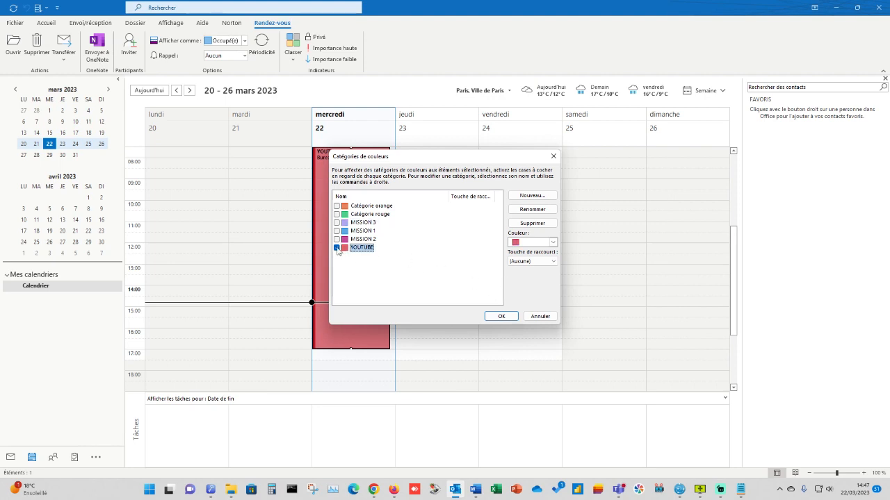
left_click(510, 316)
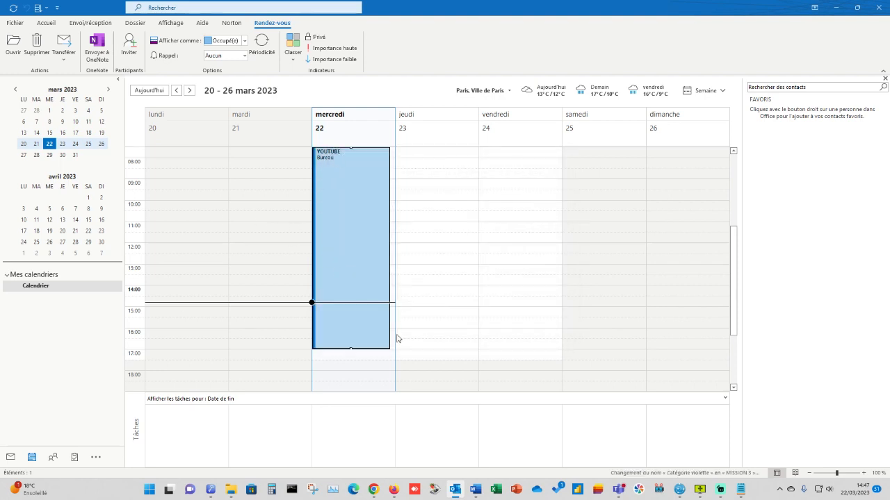
right_click(349, 214)
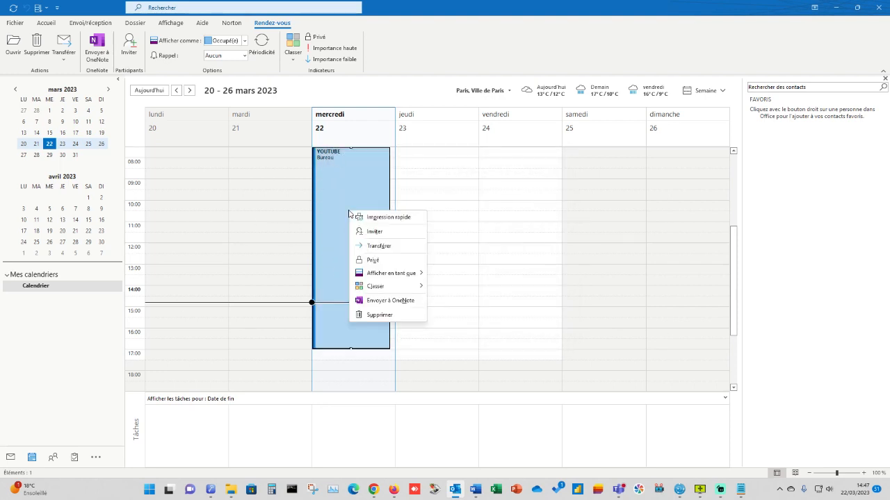
mouse_move(381, 290)
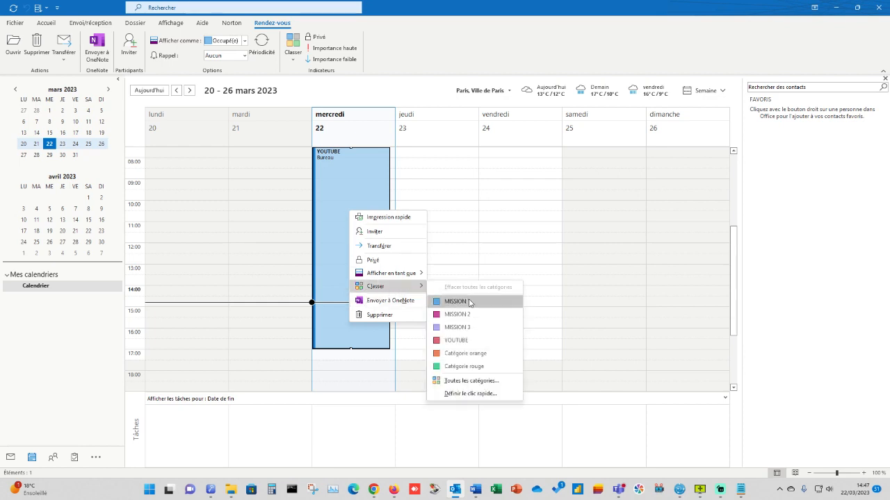
left_click(449, 342)
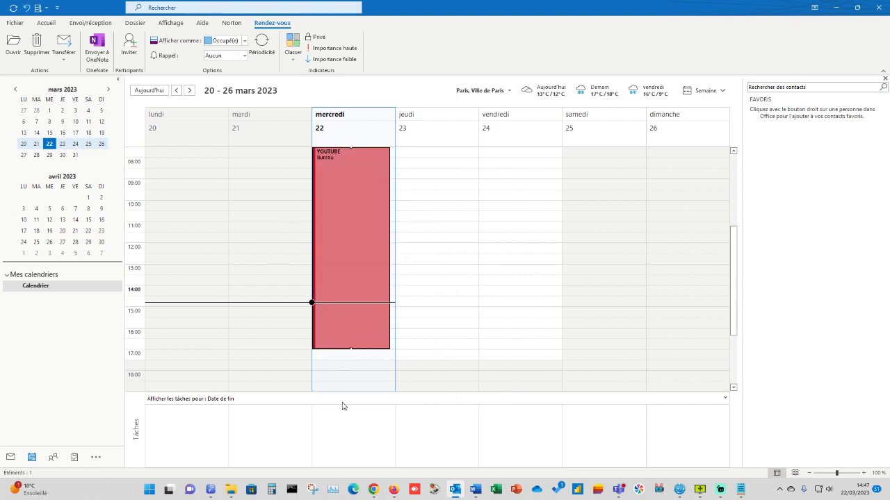
Step: Assign the YOUTUBE category to the task Tache 1 on Wednesday 29 March in the calendar's 27 mars - 2 avril week
left_click(11, 461)
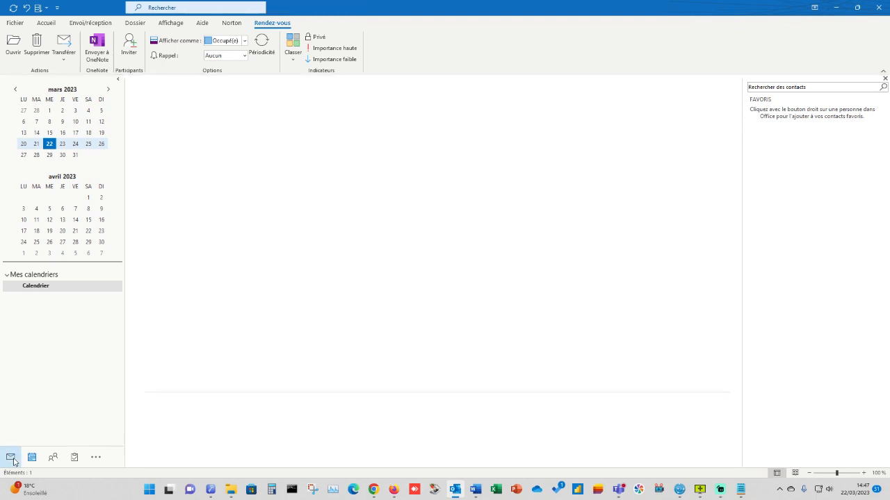
mouse_move(31, 460)
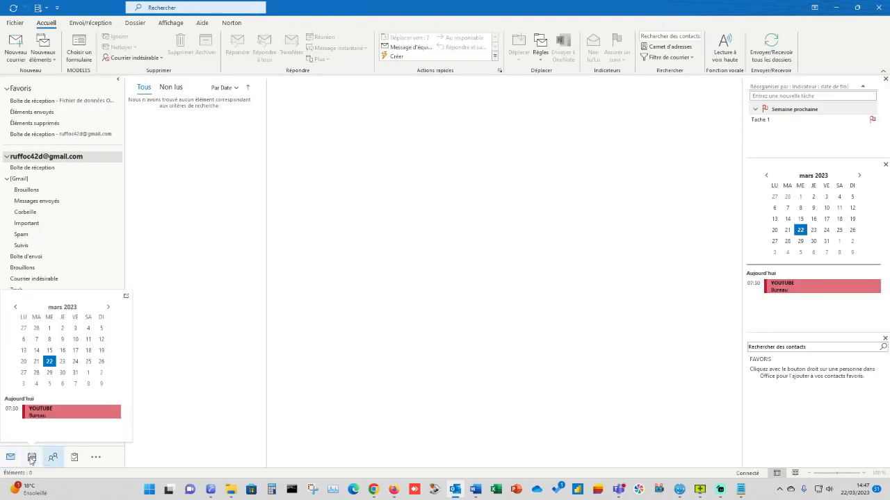
left_click(33, 459)
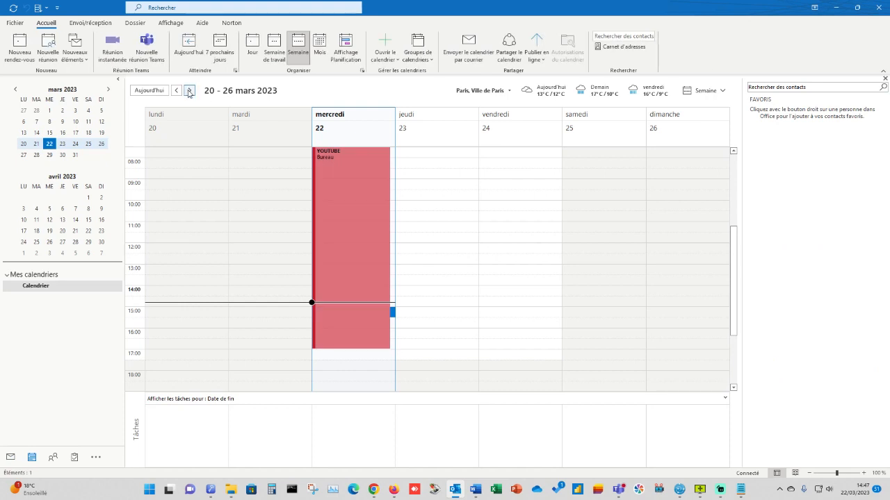
left_click(188, 90)
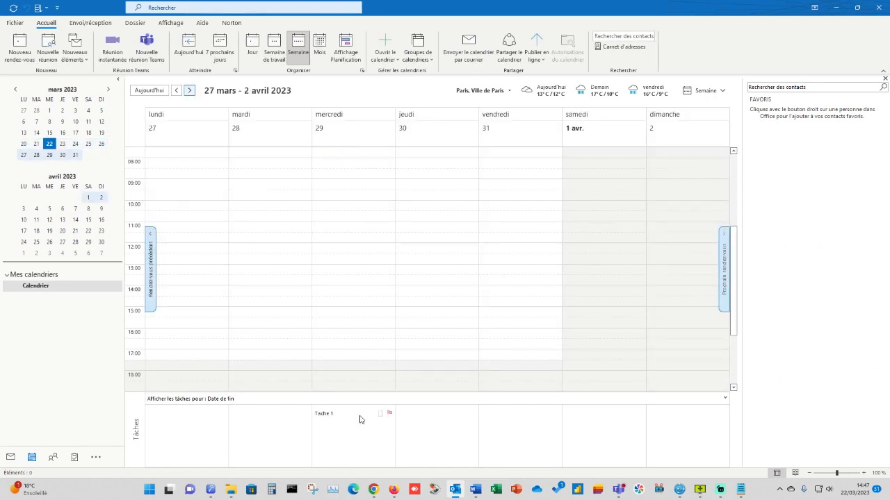
left_click(332, 414)
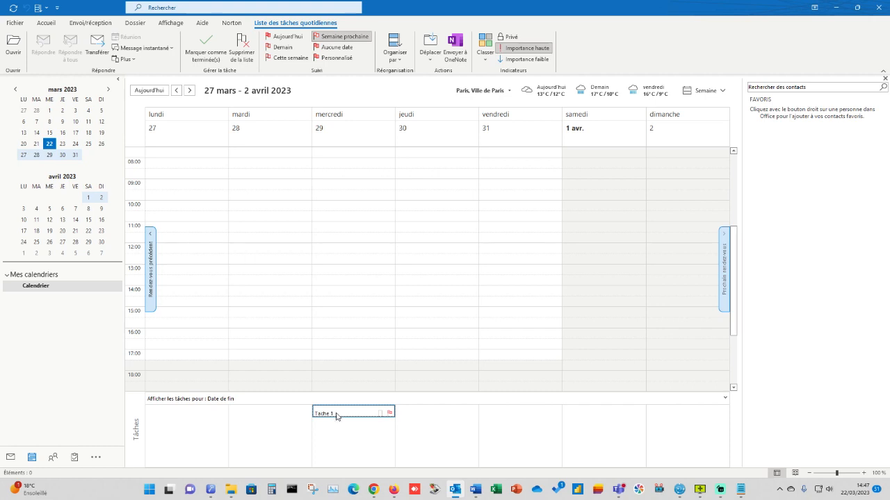
right_click(336, 416)
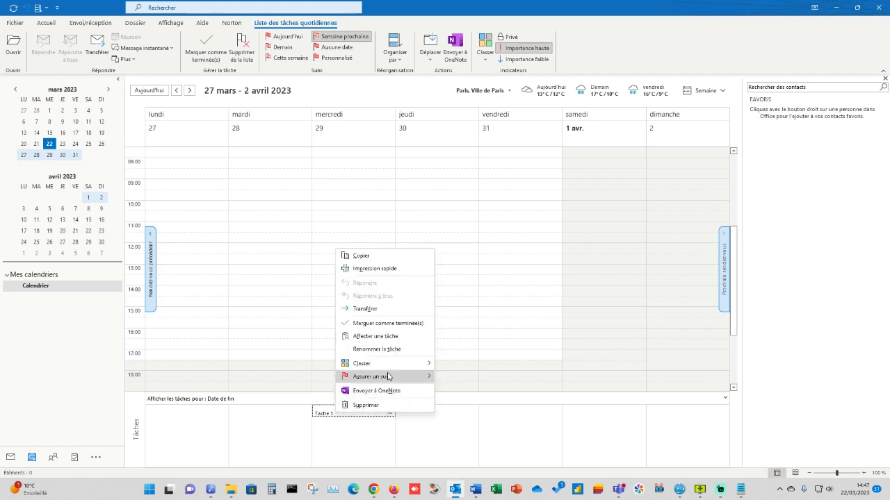
mouse_move(390, 364)
left_click(462, 417)
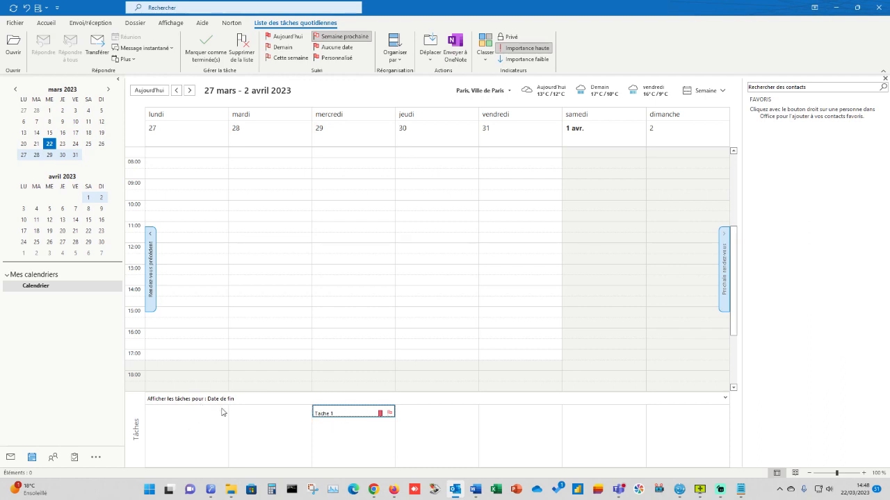
Step: Display the Tâches folder of the task lists and sort its tasks by category
left_click(74, 459)
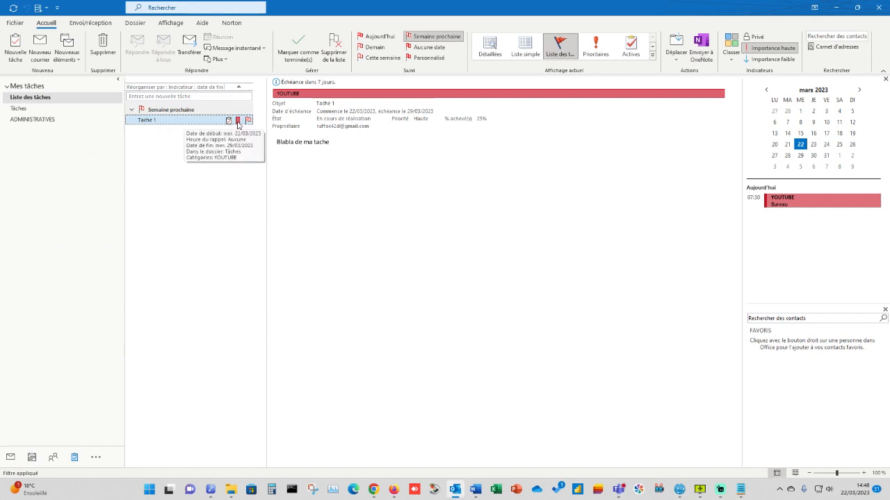
left_click(47, 111)
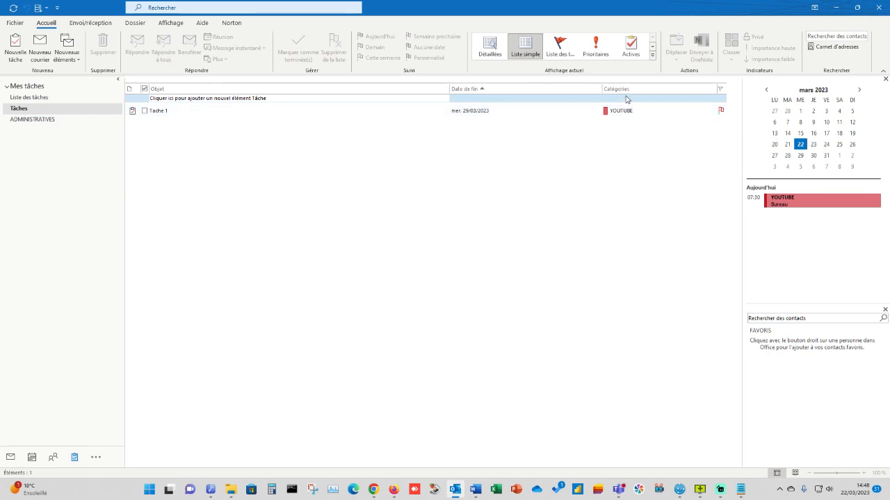
left_click(630, 90)
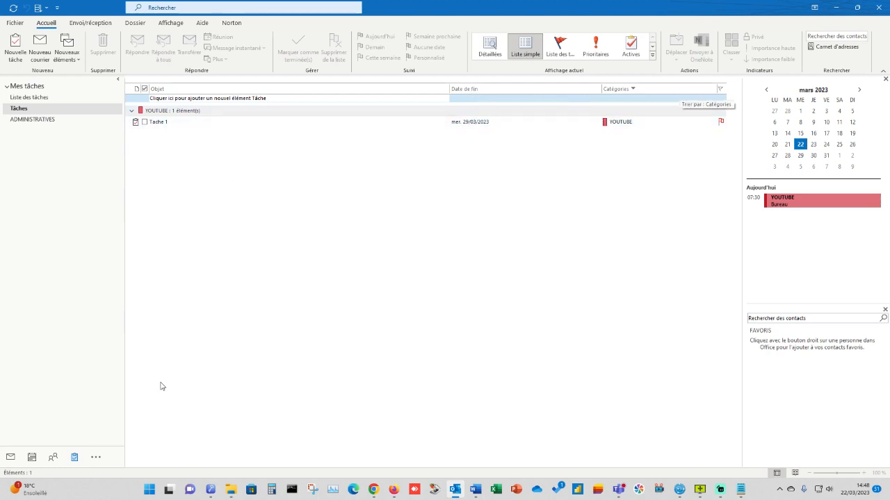
Step: Examine the actions offered for the newest message in the Gmail account's inbox and the inbox's filter and arrangement options for a category choice
left_click(11, 459)
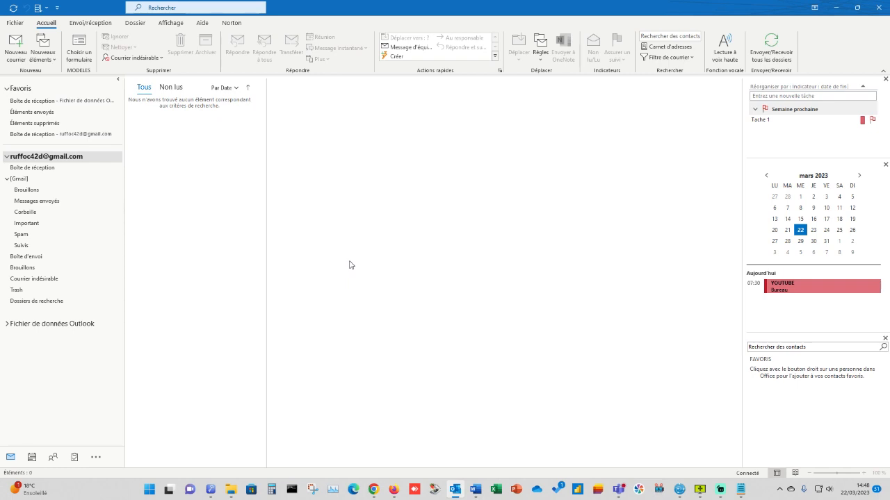
left_click(37, 169)
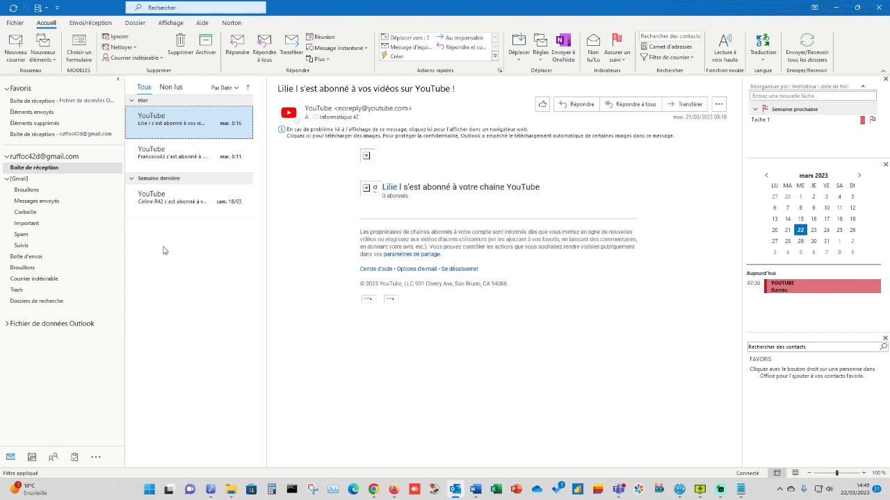
right_click(178, 125)
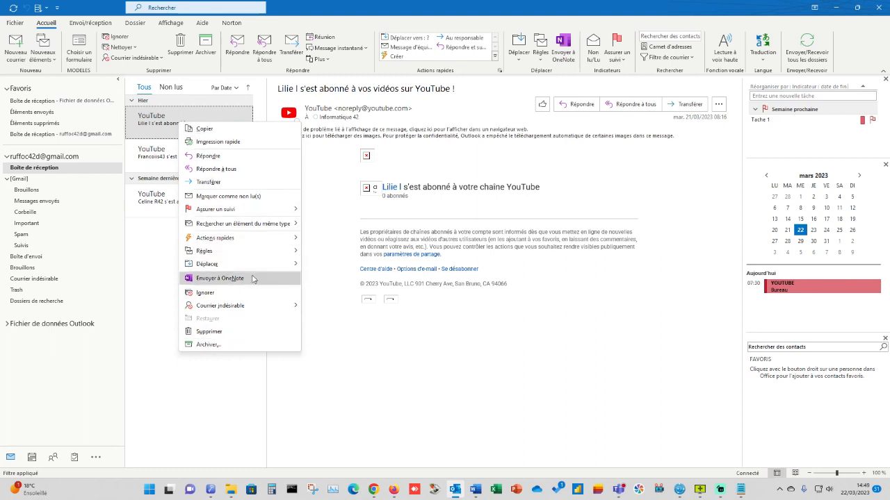
left_click(143, 241)
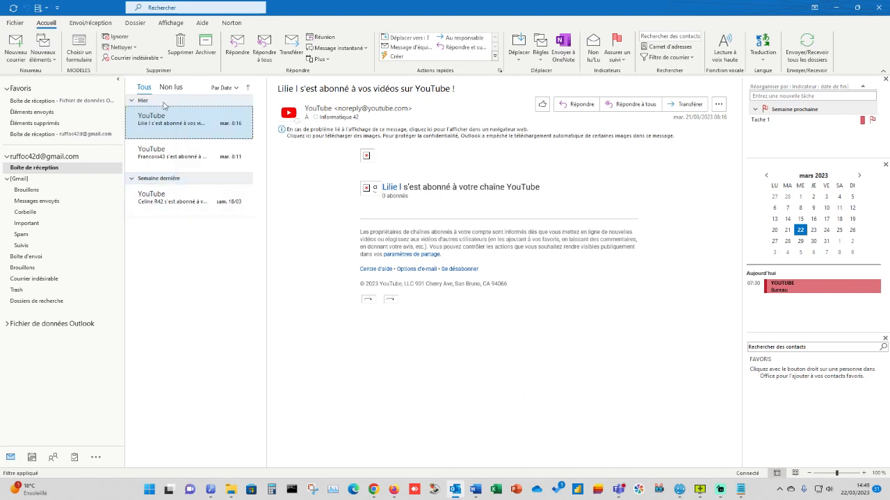
left_click(235, 88)
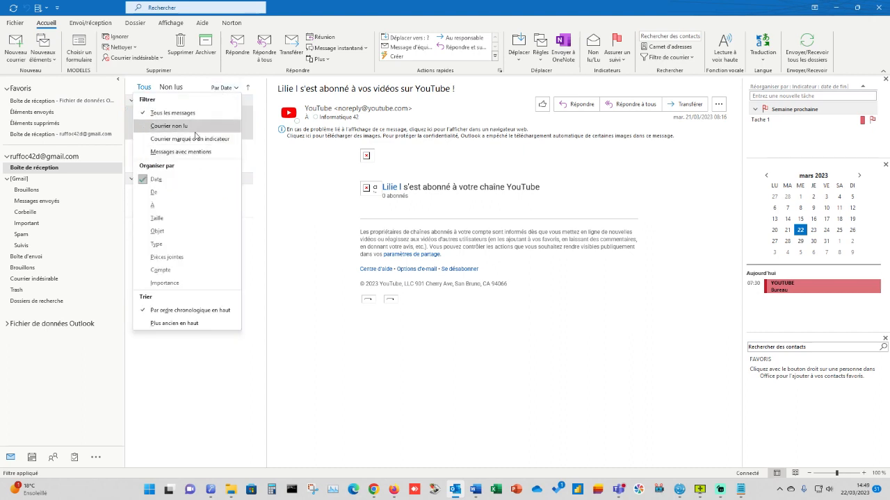
left_click(205, 377)
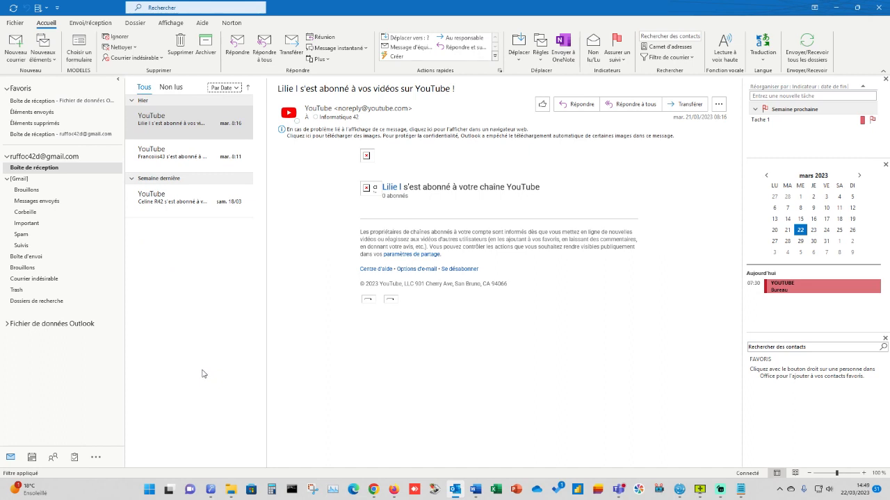